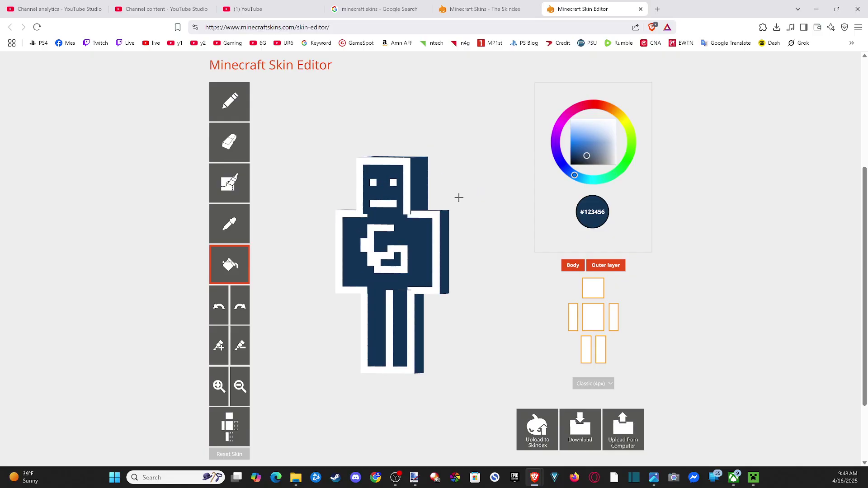
# Step: Switch to the Google tab and bring up the 'minecraft skins' search results
pyautogui.click(376, 4)
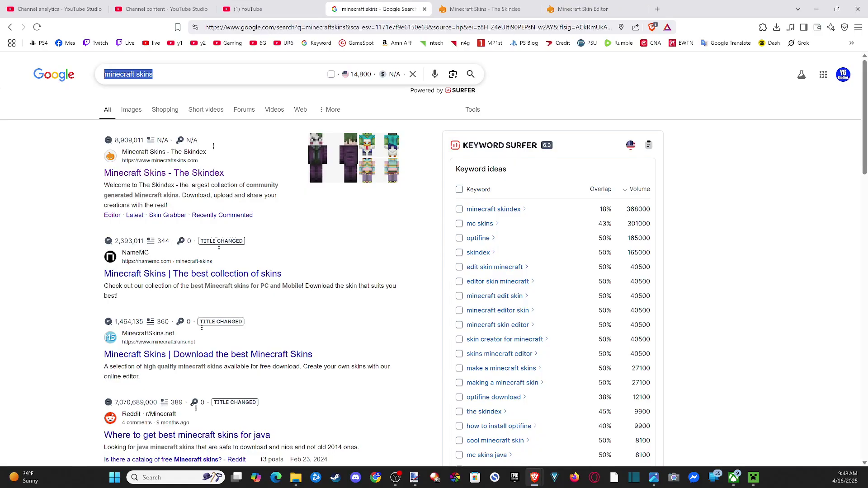
pyautogui.click(153, 74)
pyautogui.moveTo(153, 74); pyautogui.dragTo(100, 78)
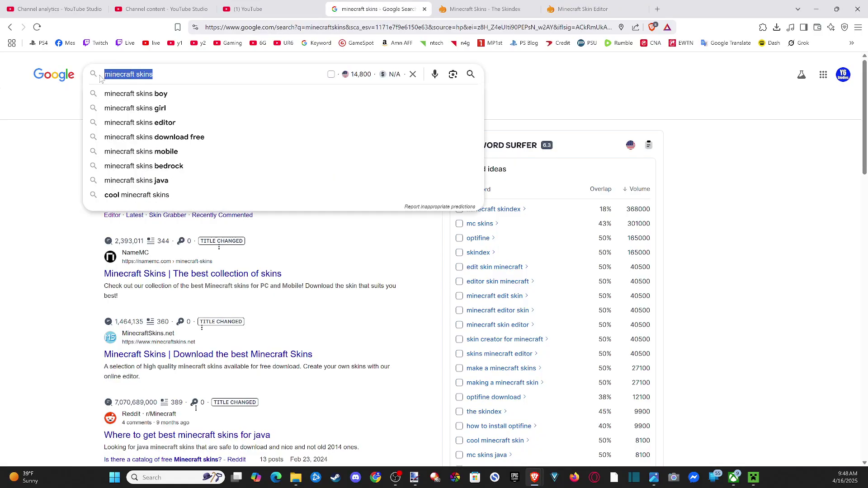
pyautogui.click(52, 224)
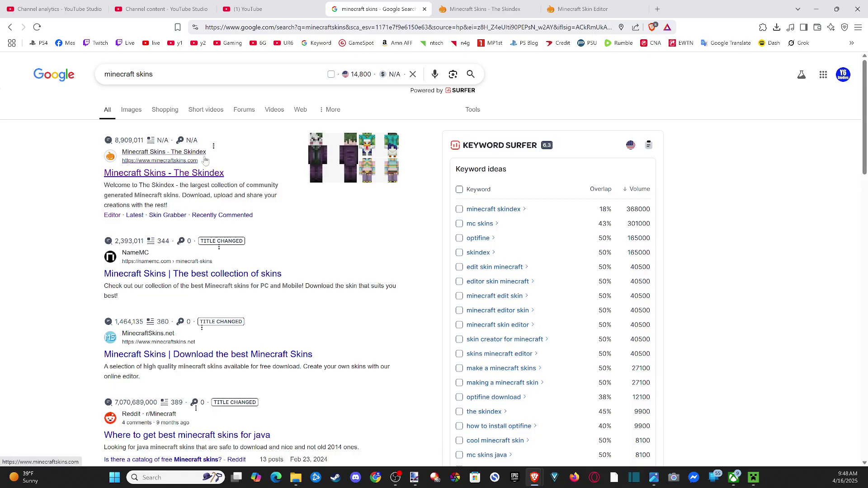
# Step: Switch to the open Skindex skins page in the browser
pyautogui.click(478, 7)
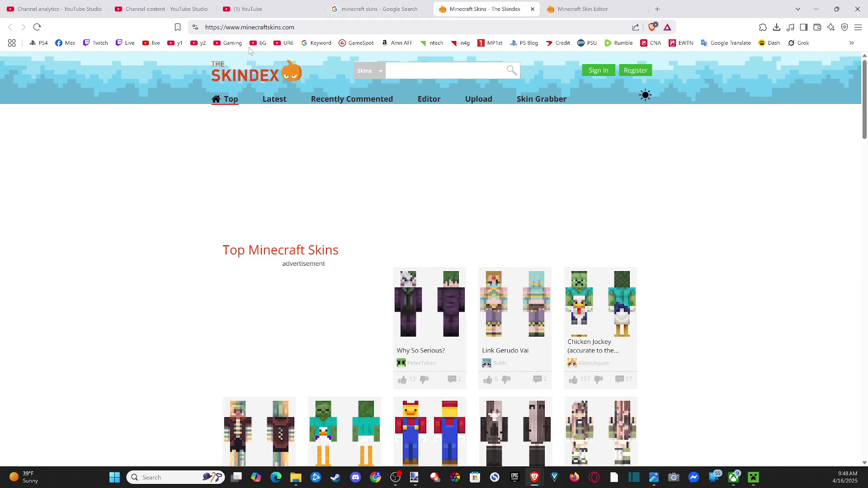
pyautogui.click(253, 27)
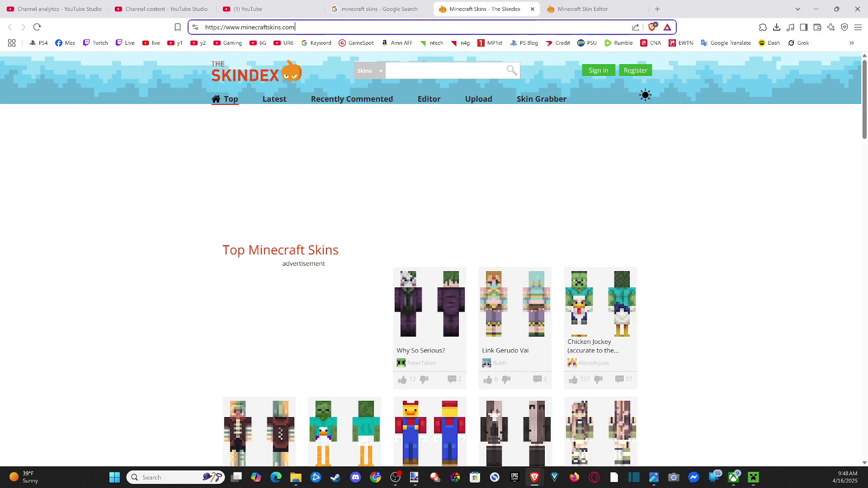
pyautogui.click(258, 168)
# Step: Scroll through the Top and Recently Commented skin listings
pyautogui.scroll(-1, 338, 117)
pyautogui.scroll(1, 407, 111)
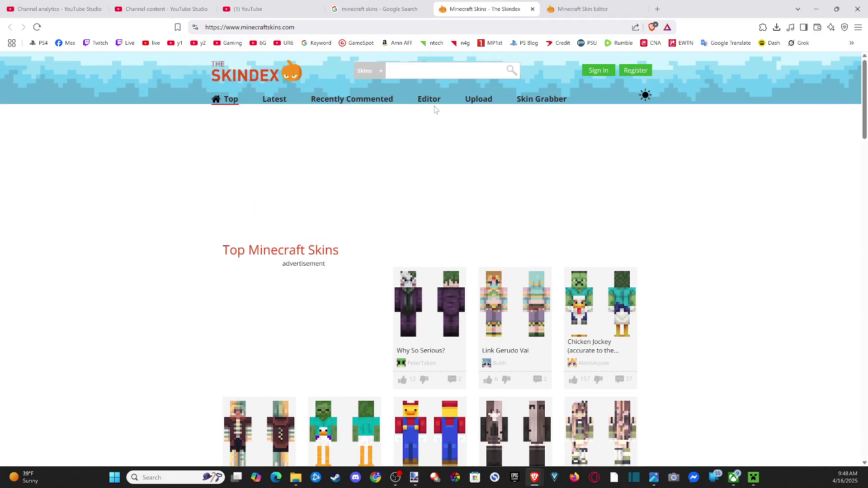
pyautogui.scroll(-4, 398, 190)
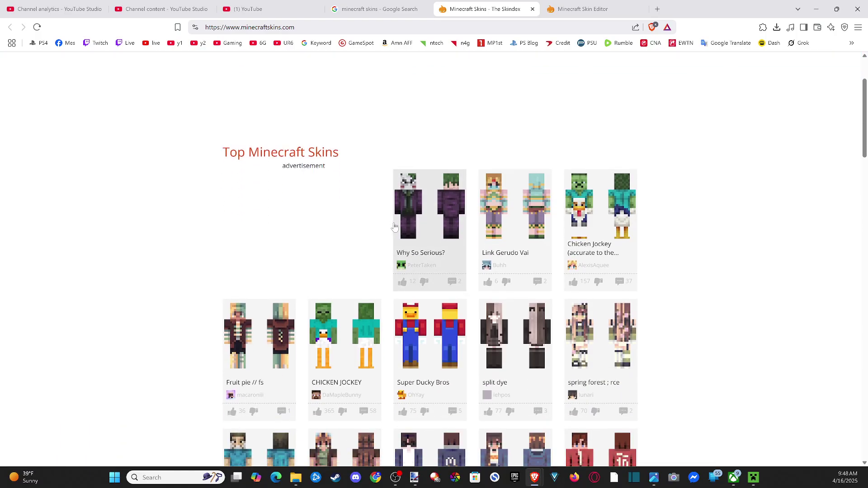
pyautogui.scroll(-2, 379, 265)
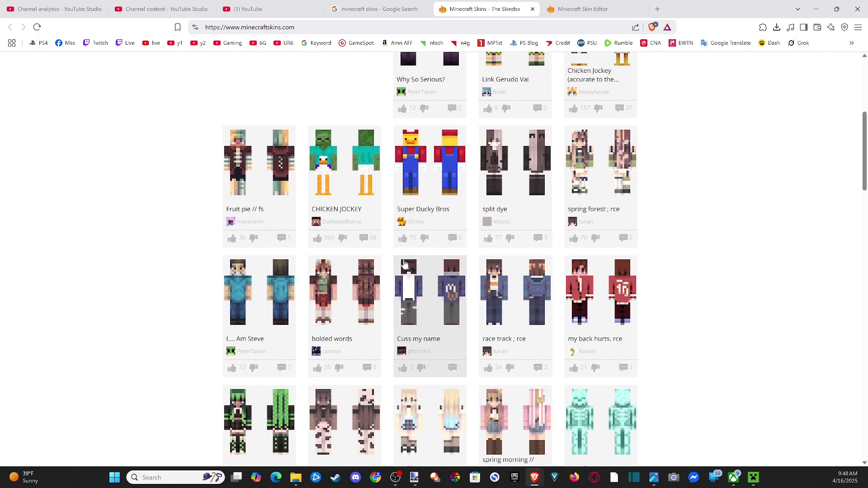
pyautogui.scroll(4, 474, 267)
pyautogui.scroll(-2, 470, 266)
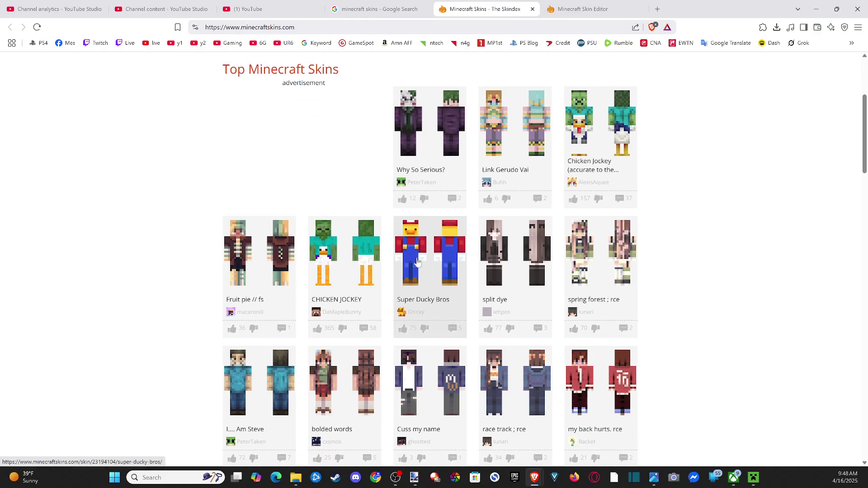
pyautogui.scroll(-7, 417, 262)
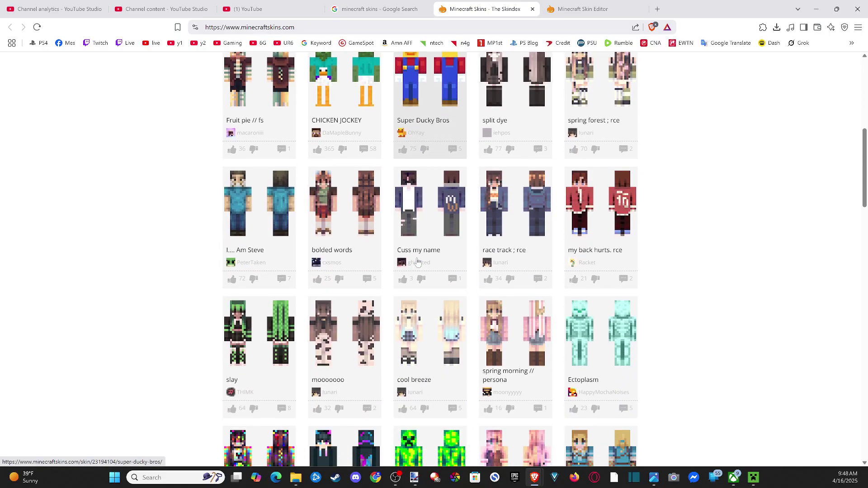
pyautogui.scroll(8, 375, 313)
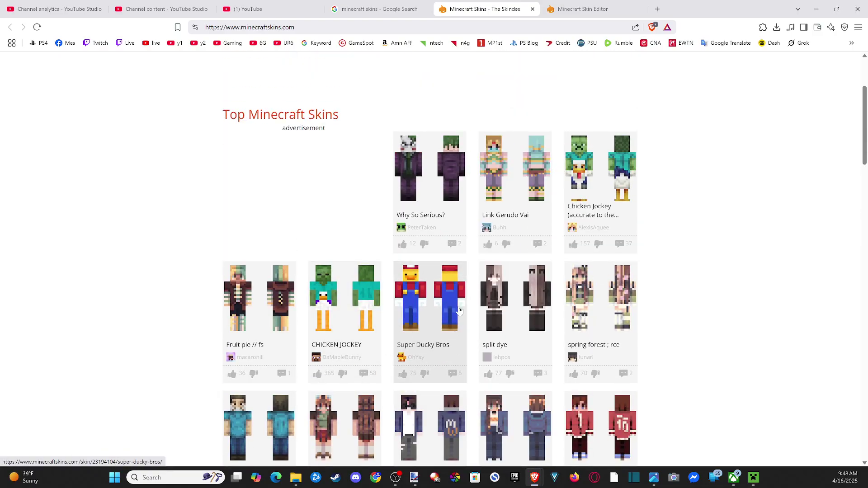
pyautogui.scroll(3, 459, 311)
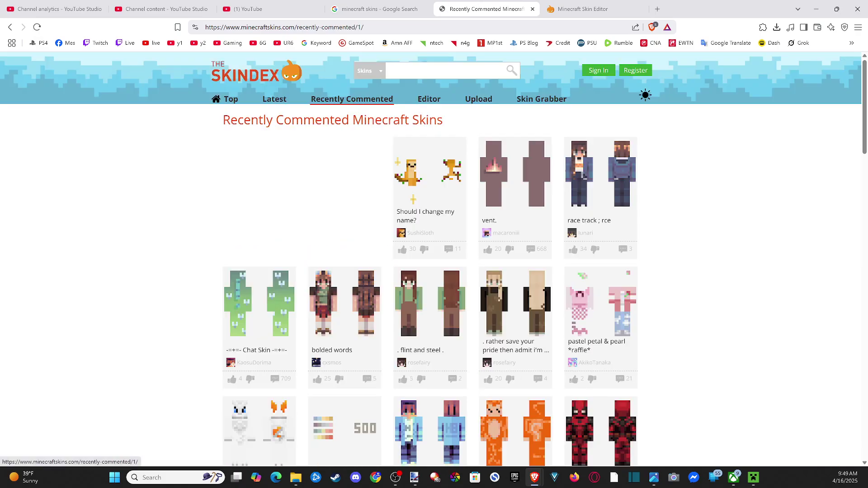
pyautogui.scroll(-3, 404, 213)
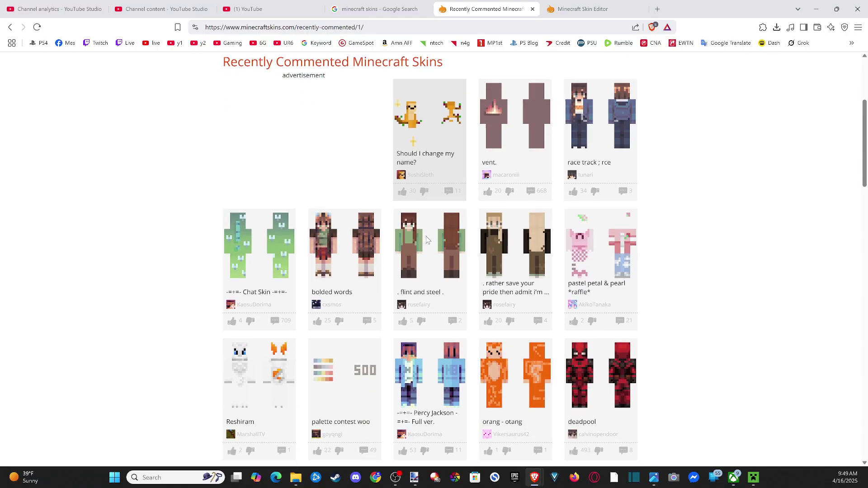
pyautogui.scroll(-3, 427, 240)
pyautogui.scroll(-1, 616, 299)
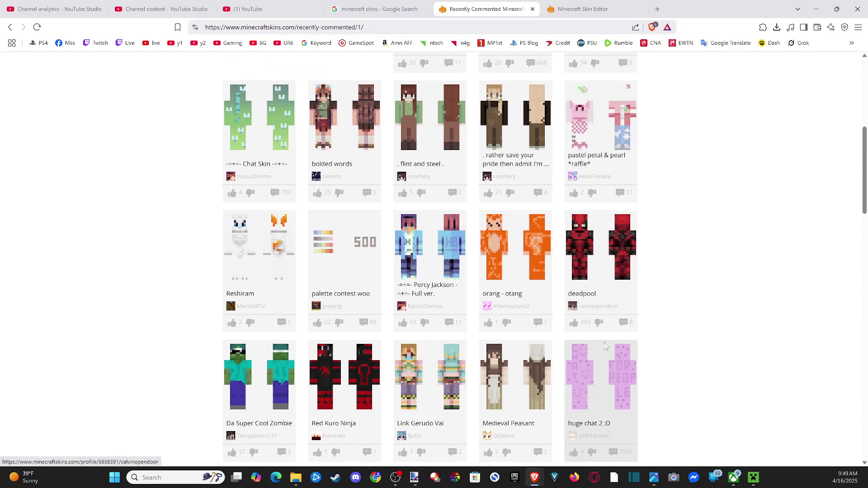
pyautogui.scroll(7, 538, 298)
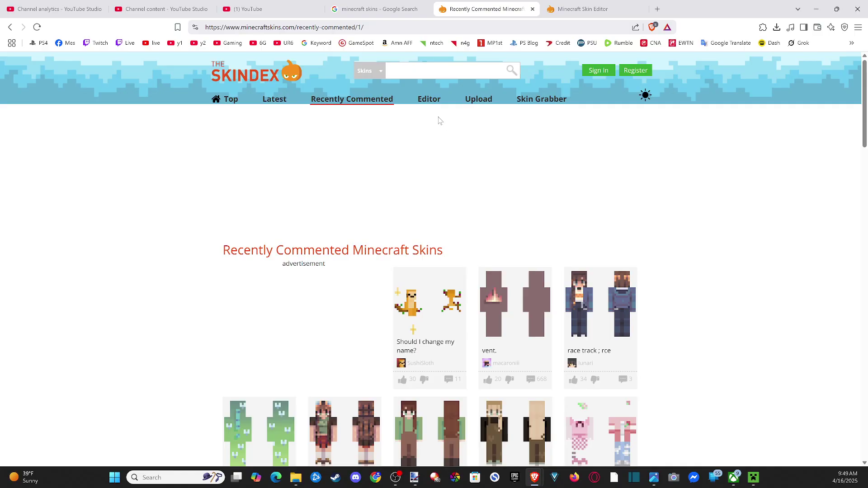
# Step: Open the skin editor and rotate the 3D model to show its plain navy back
pyautogui.click(432, 104)
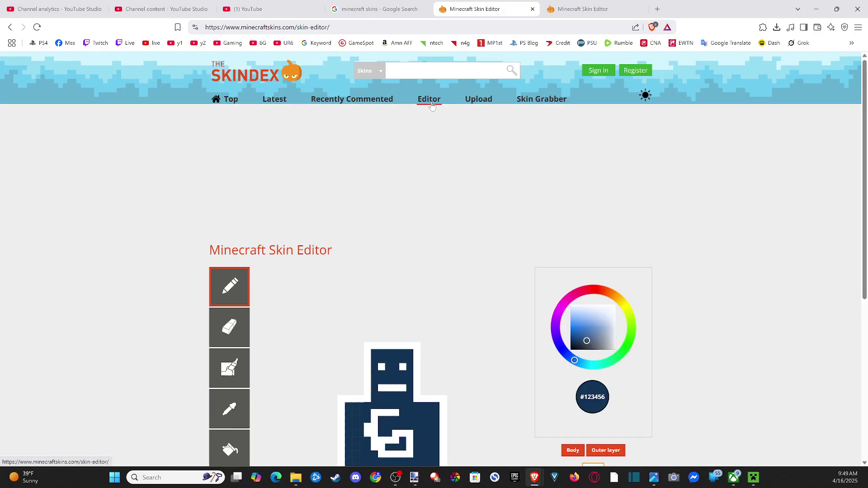
pyautogui.scroll(-3, 379, 189)
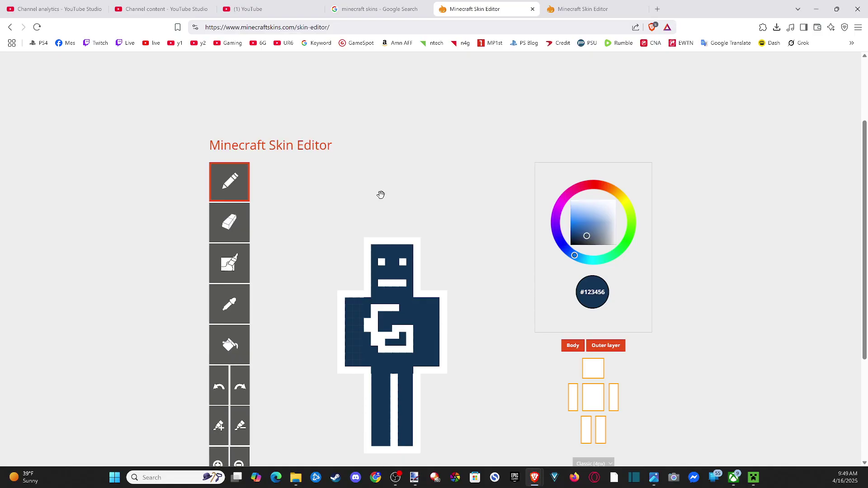
pyautogui.scroll(-1, 369, 194)
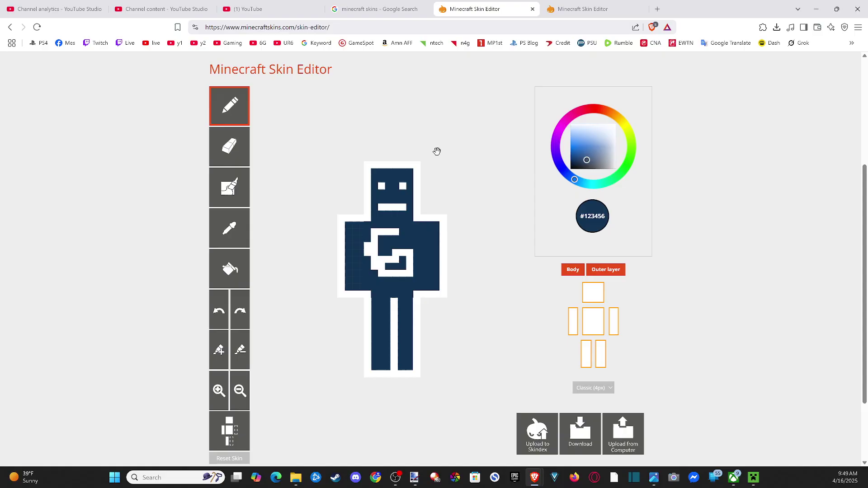
pyautogui.moveTo(436, 154); pyautogui.dragTo(295, 155)
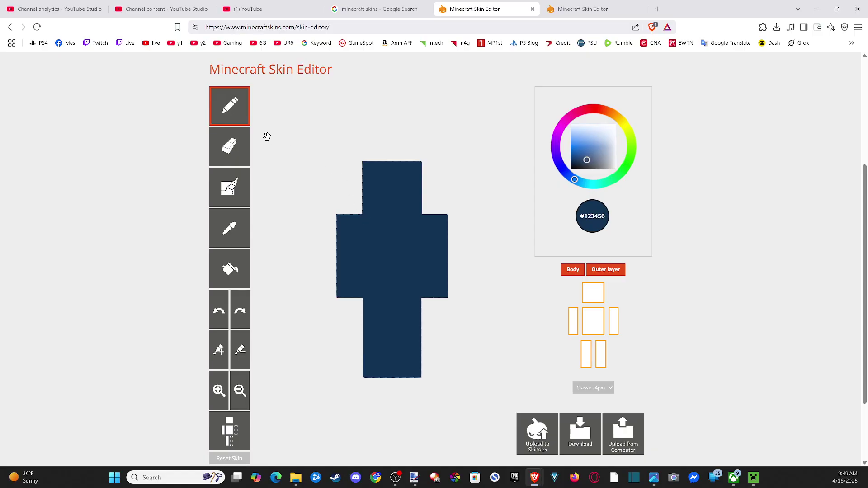
# Step: Pick light blue #82a8ce, then draw a test stroke down the back and undo it
pyautogui.moveTo(590, 151); pyautogui.dragTo(596, 139)
pyautogui.moveTo(394, 179)
pyautogui.mouseDown()
pyautogui.moveTo(401, 282)
pyautogui.moveTo(392, 357)
pyautogui.mouseUp()
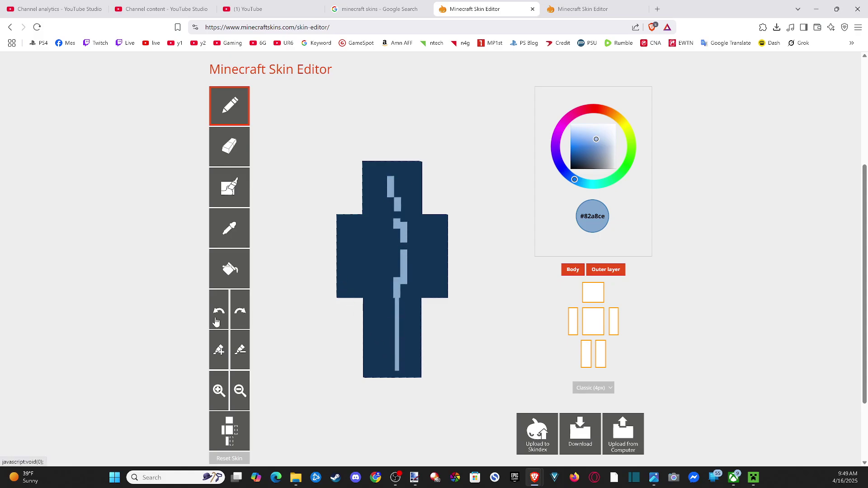
pyautogui.click(216, 321)
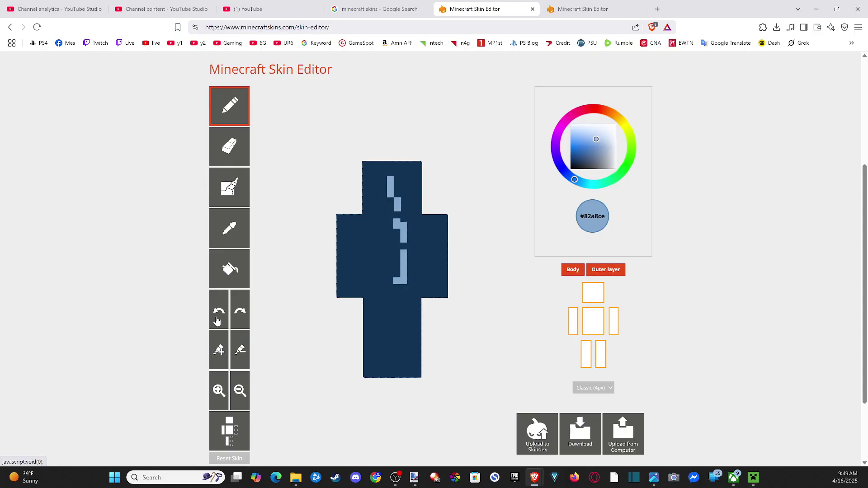
pyautogui.click(218, 320)
pyautogui.click(218, 321)
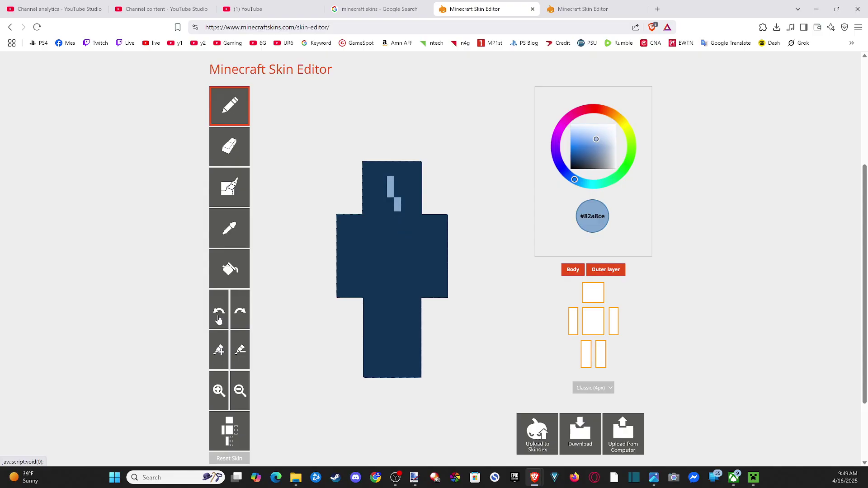
pyautogui.click(219, 319)
pyautogui.click(220, 318)
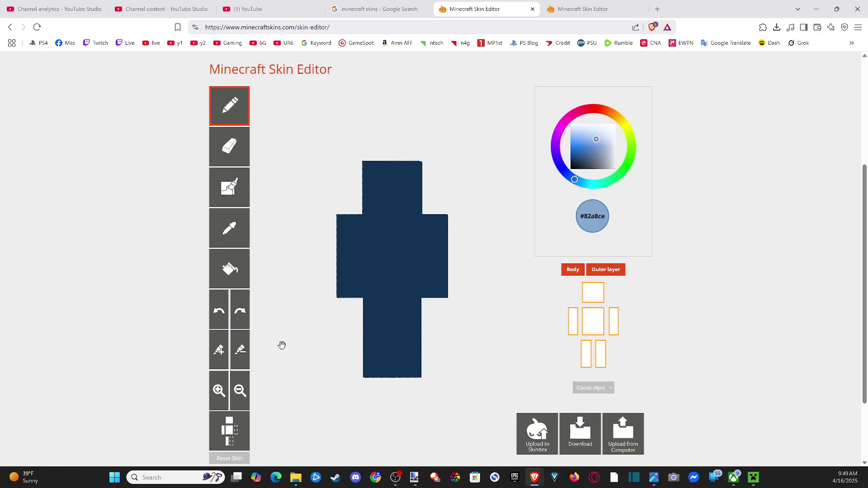
# Step: Rotate the skin model back so its front faces forward
pyautogui.moveTo(445, 175)
pyautogui.mouseDown()
pyautogui.moveTo(389, 164)
pyautogui.moveTo(380, 118)
pyautogui.moveTo(307, 177)
pyautogui.moveTo(294, 173)
pyautogui.moveTo(314, 98)
pyautogui.moveTo(312, 175)
pyautogui.moveTo(335, 248)
pyautogui.moveTo(400, 250)
pyautogui.moveTo(387, 248)
pyautogui.moveTo(389, 232)
pyautogui.moveTo(383, 236)
pyautogui.moveTo(391, 210)
pyautogui.moveTo(420, 234)
pyautogui.moveTo(383, 275)
pyautogui.moveTo(412, 244)
pyautogui.moveTo(356, 251)
pyautogui.moveTo(373, 239)
pyautogui.moveTo(326, 167)
pyautogui.moveTo(319, 124)
pyautogui.moveTo(327, 151)
pyautogui.moveTo(305, 155)
pyautogui.mouseUp()
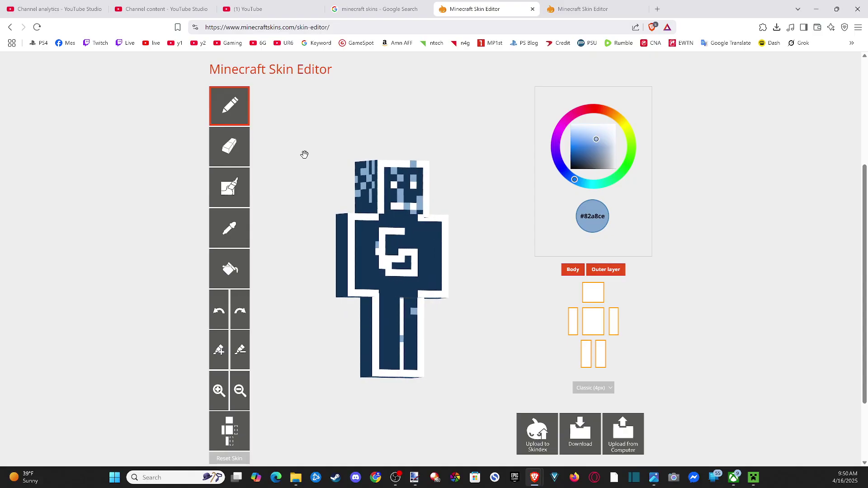
# Step: Download the skin and save it to Downloads as 'Minecrft skin 1.png'
pyautogui.click(578, 451)
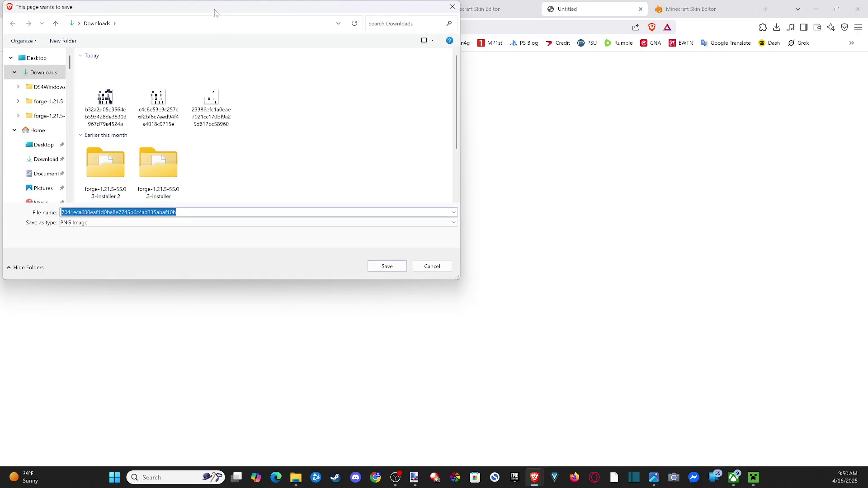
pyautogui.moveTo(215, 13); pyautogui.dragTo(368, 75)
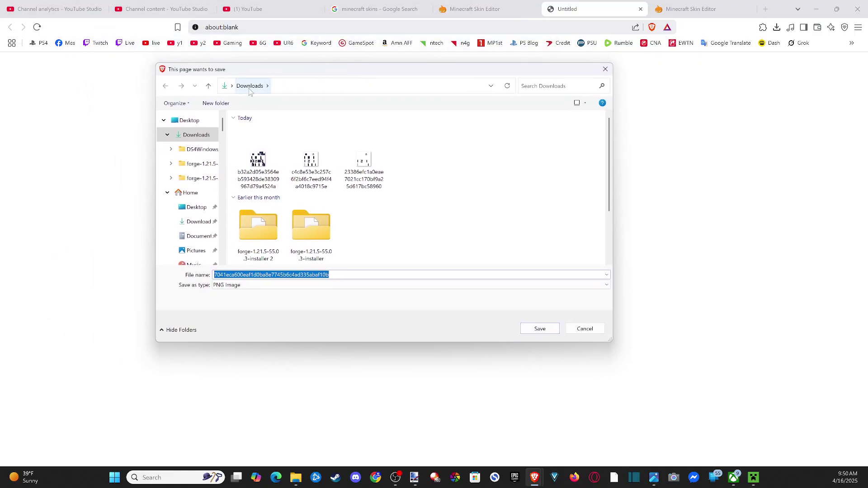
pyautogui.scroll(-1, 199, 154)
pyautogui.scroll(1, 201, 156)
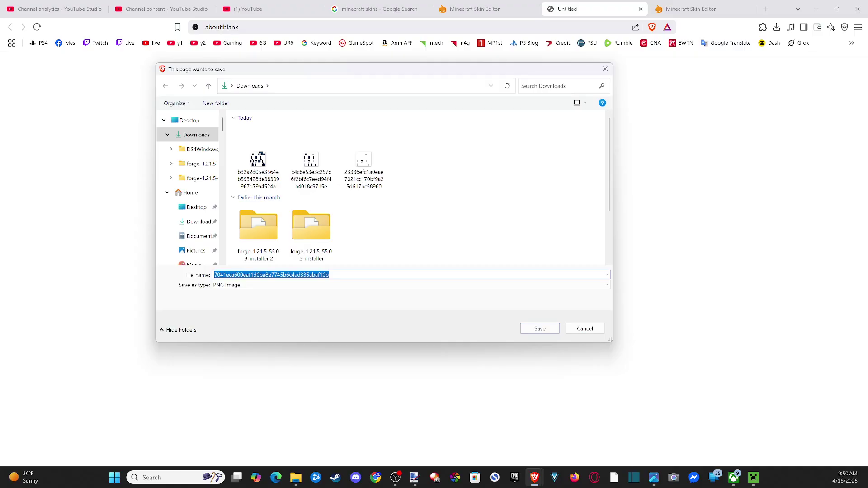
pyautogui.write('Minecrft skin 1')
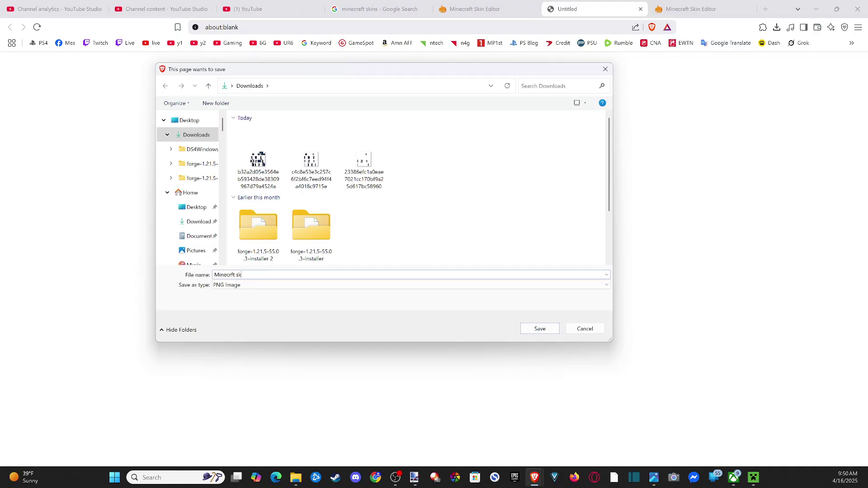
pyautogui.click(540, 330)
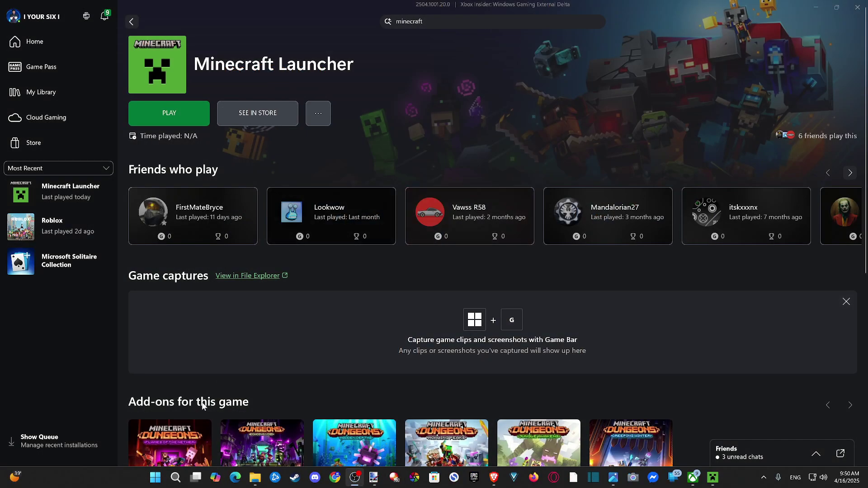
# Step: Search Windows for 'xbox' and bring the Xbox app to the front
pyautogui.click(178, 478)
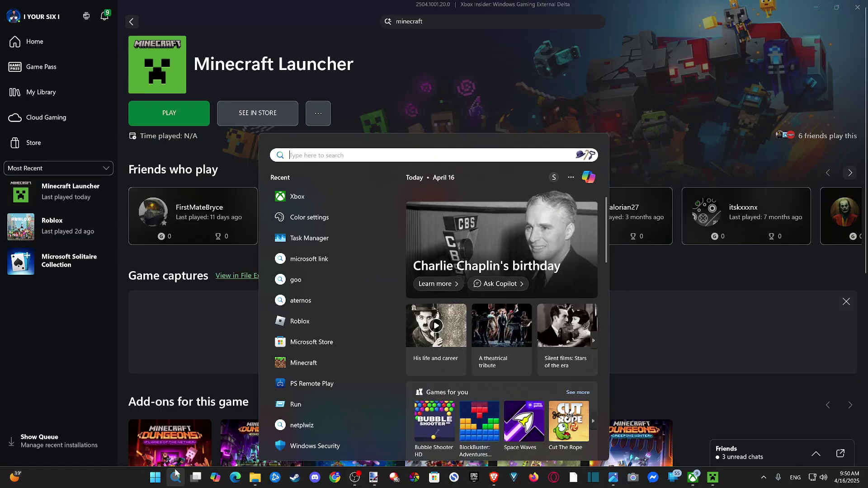
pyautogui.write('xbox')
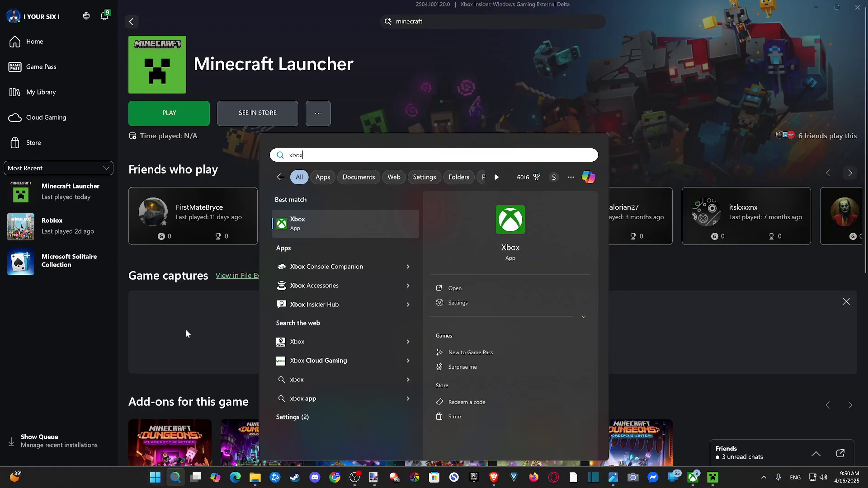
pyautogui.click(310, 224)
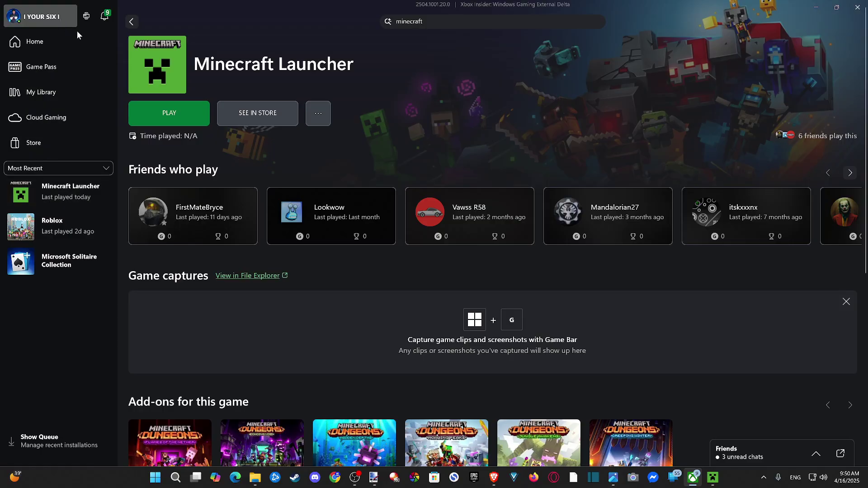
# Step: From Home, search for 'Minecraft launch' and open the Minecraft Launcher product page
pyautogui.click(54, 48)
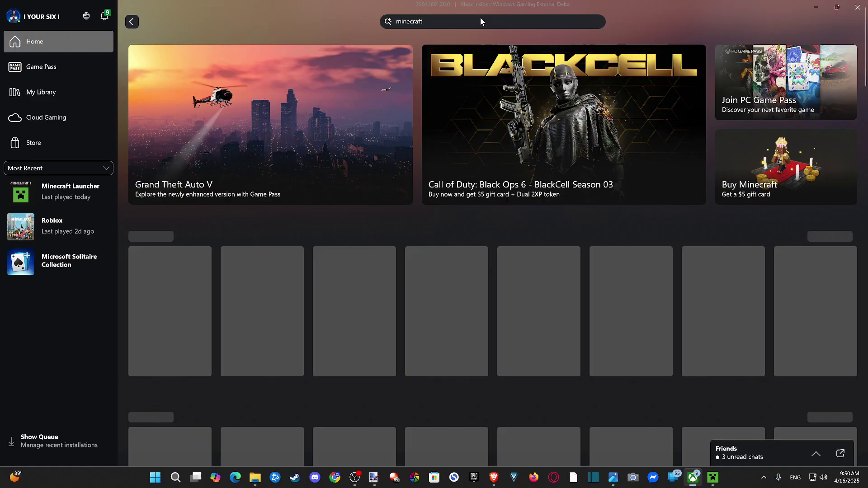
pyautogui.hotkey('ctrl', 'a')
pyautogui.write('Minecraft launch')
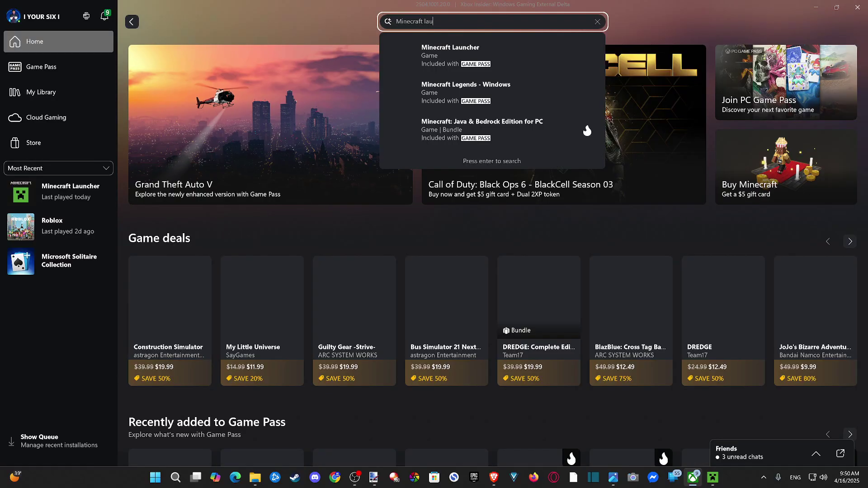
pyautogui.press('Return')
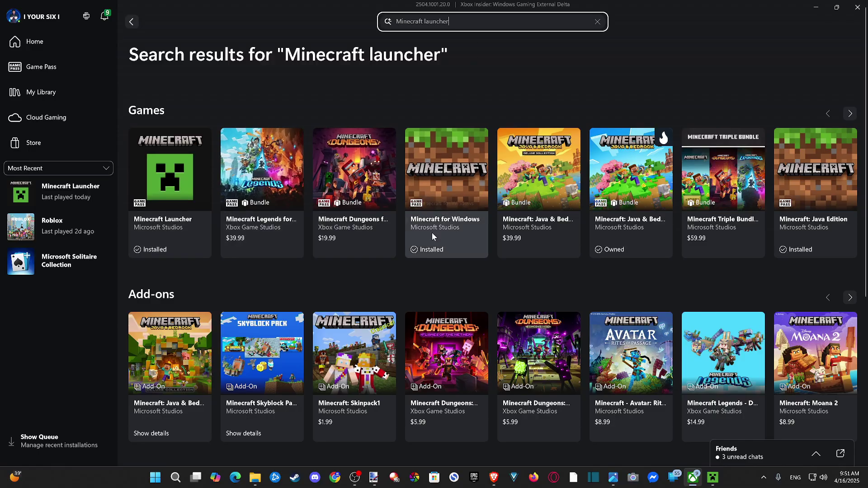
pyautogui.click(193, 178)
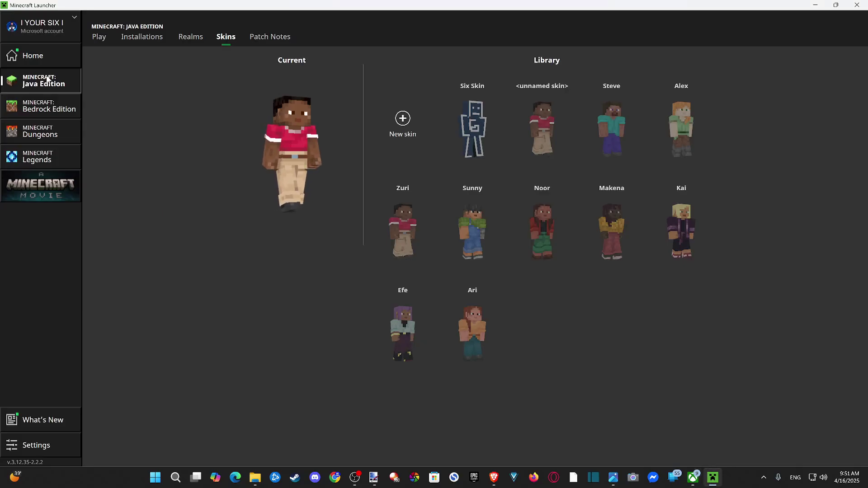
# Step: Browse the Bedrock Edition and Dungeons pages, then open the Java Edition Skins library
pyautogui.click(45, 108)
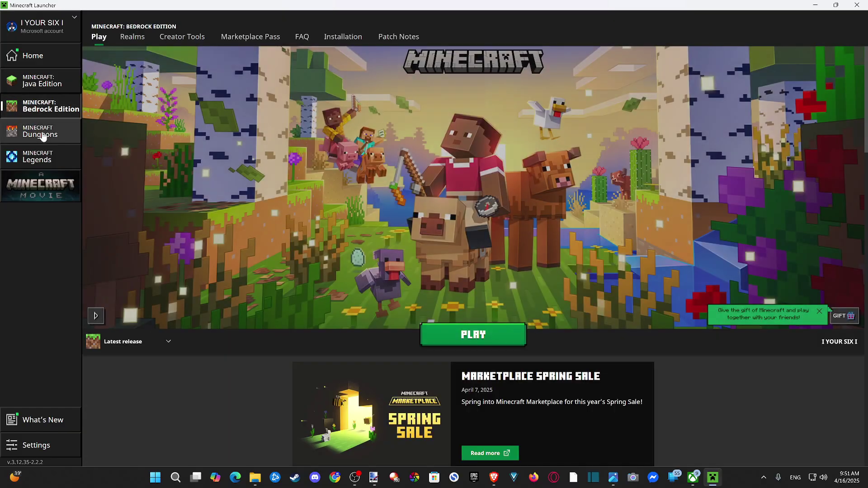
pyautogui.click(42, 135)
pyautogui.click(44, 84)
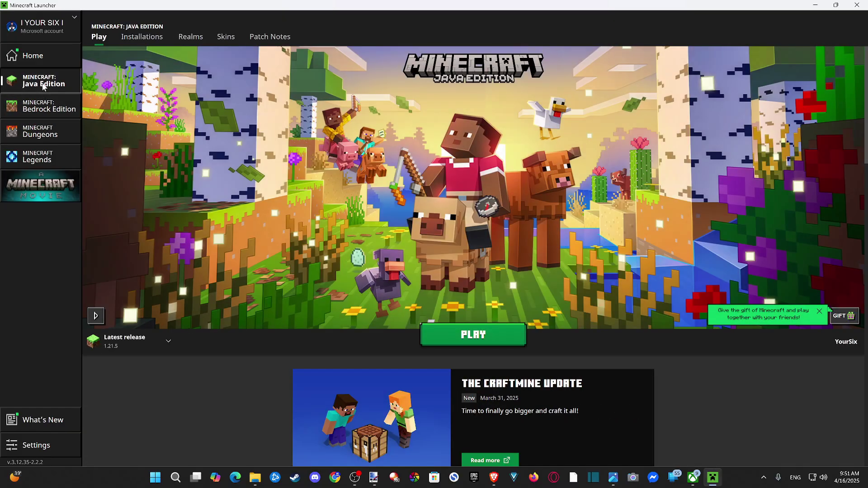
pyautogui.click(225, 38)
# Step: Start adding a new skin from the Java Edition library
pyautogui.moveTo(472, 118)
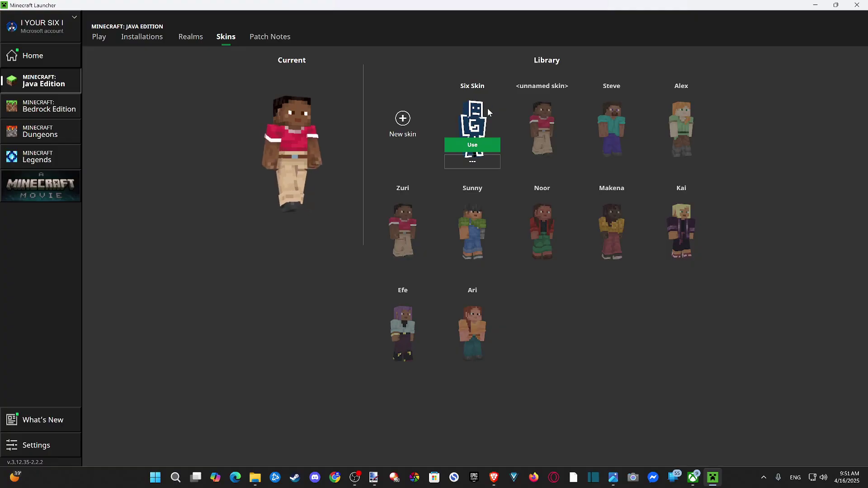
pyautogui.moveTo(596, 132)
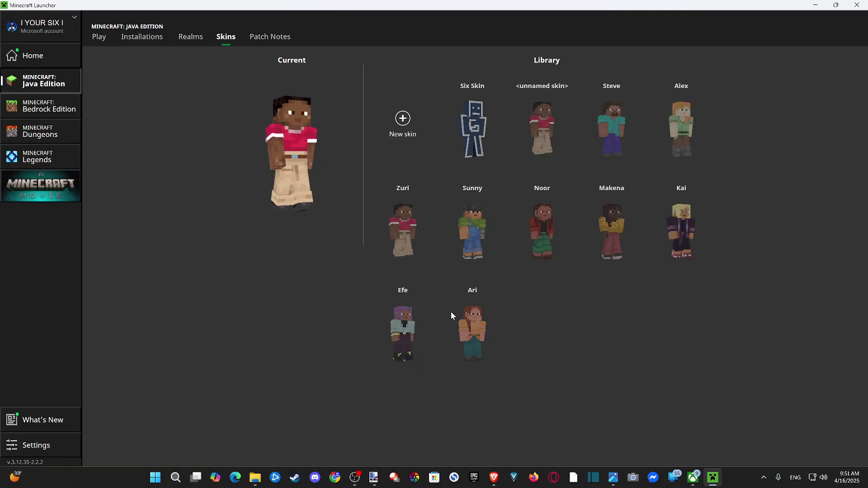
pyautogui.click(403, 122)
pyautogui.click(432, 63)
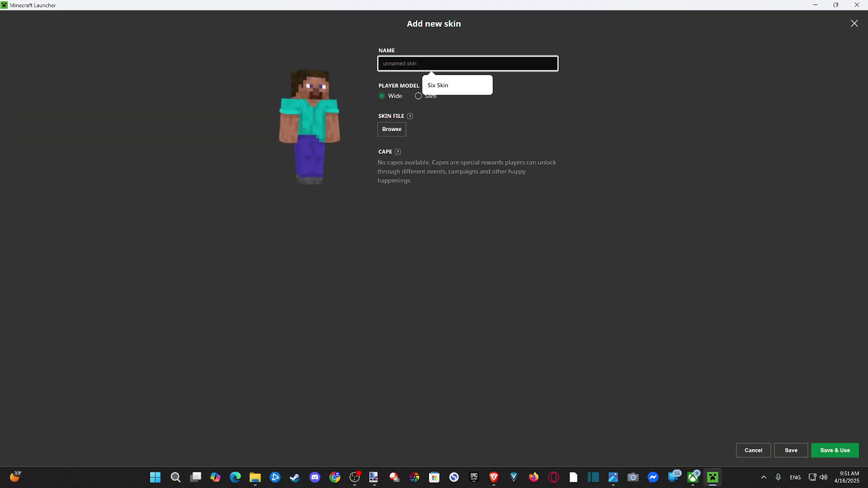
pyautogui.write('ASdawdawd')
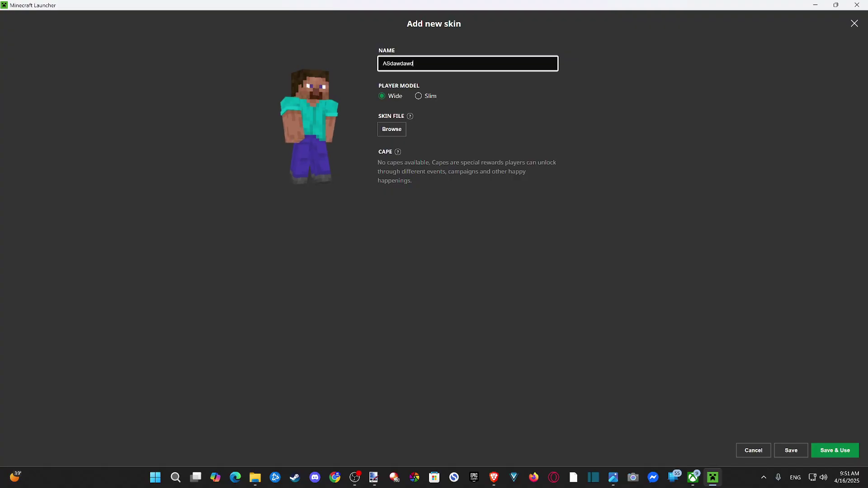
pyautogui.click(418, 96)
pyautogui.click(382, 95)
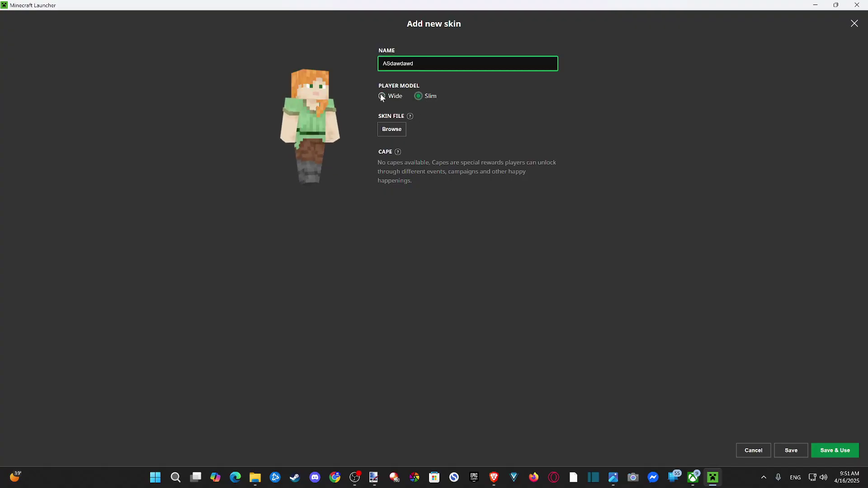
pyautogui.click(395, 130)
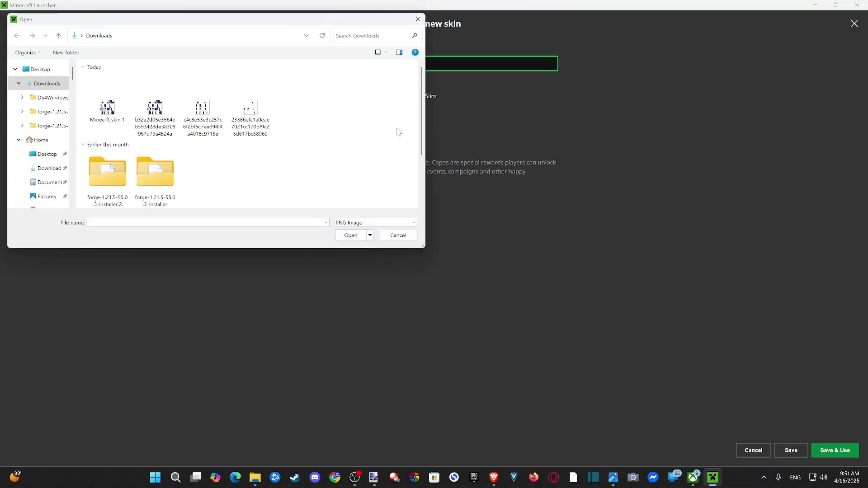
pyautogui.moveTo(286, 17); pyautogui.dragTo(516, 96)
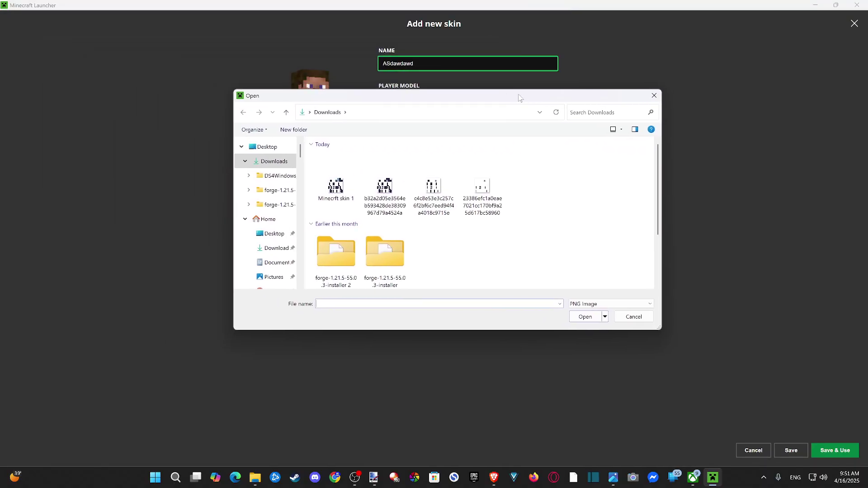
pyautogui.click(347, 192)
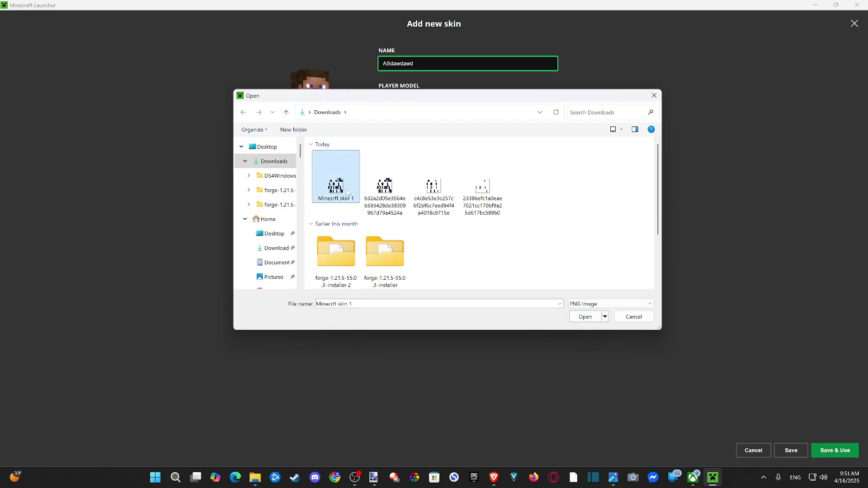
pyautogui.doubleClick(346, 192)
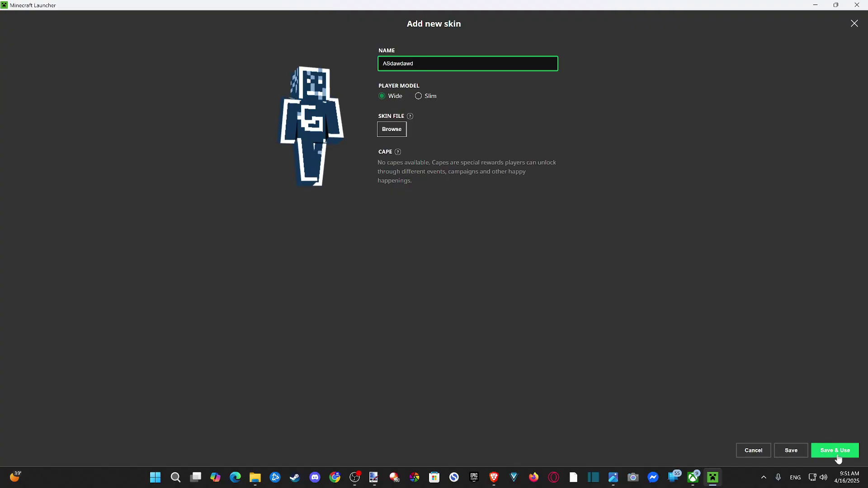
# Step: Cancel the new skin and apply Six Skin as the current Java Edition skin
pyautogui.click(754, 451)
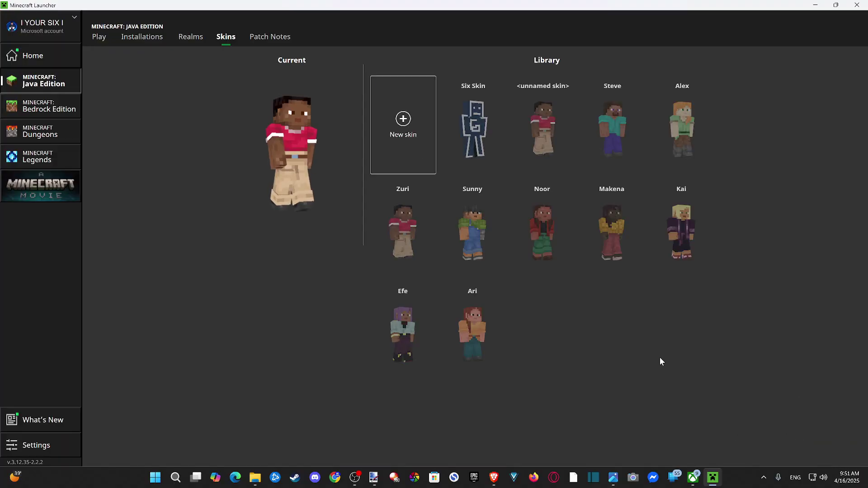
pyautogui.moveTo(488, 132)
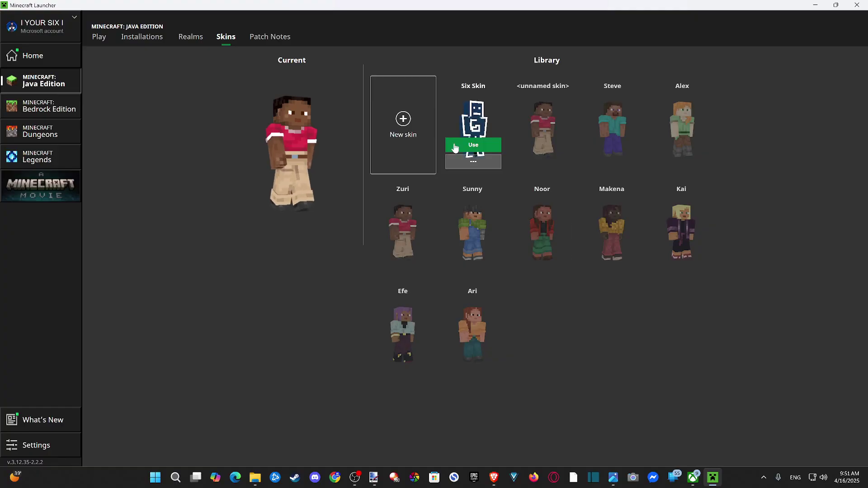
pyautogui.click(486, 142)
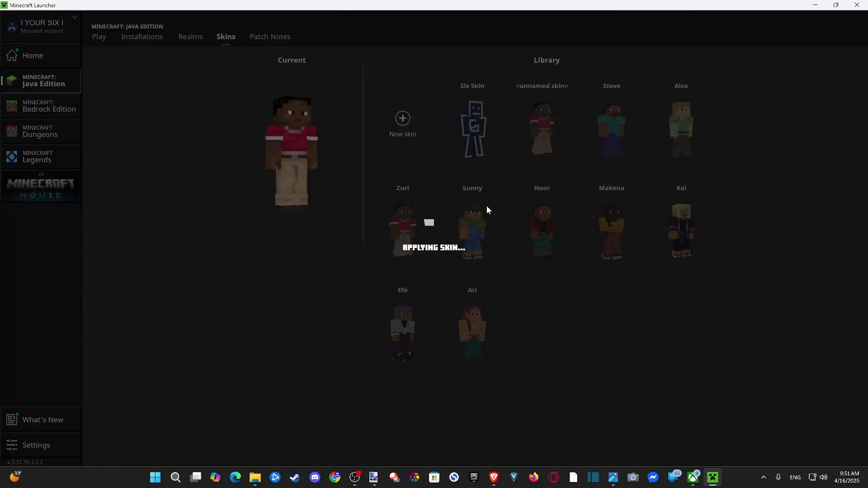
pyautogui.moveTo(486, 208)
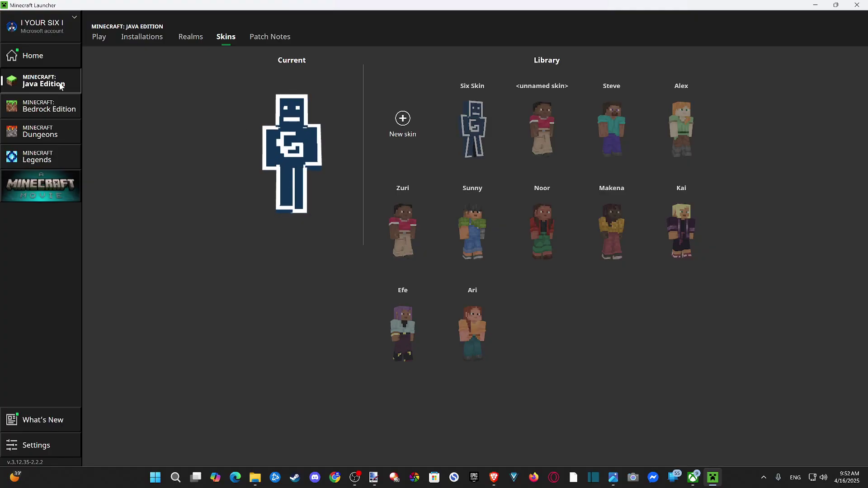
# Step: Launch Java Edition 1.21.5 from the Play page, starting its 475.02 MB game download
pyautogui.click(101, 38)
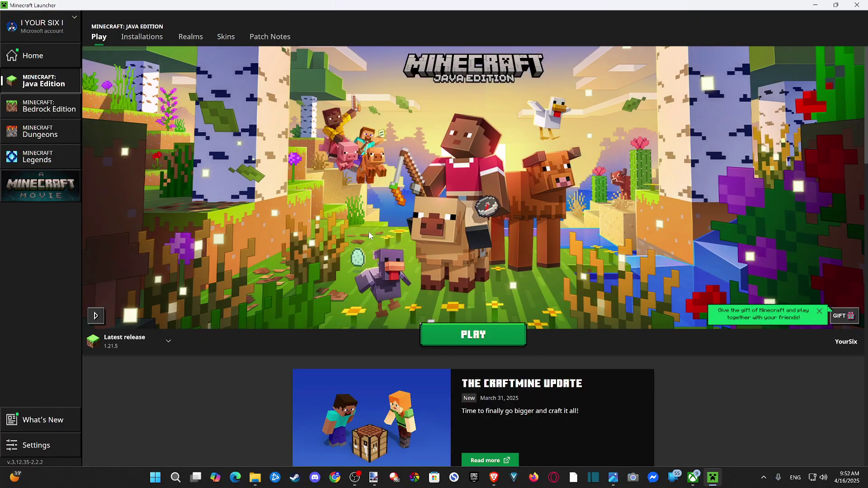
pyautogui.scroll(-2, 579, 264)
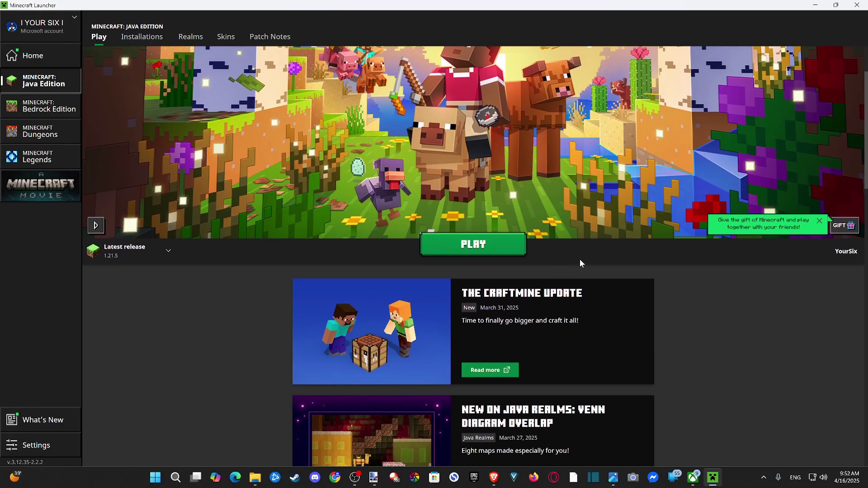
pyautogui.scroll(2, 557, 269)
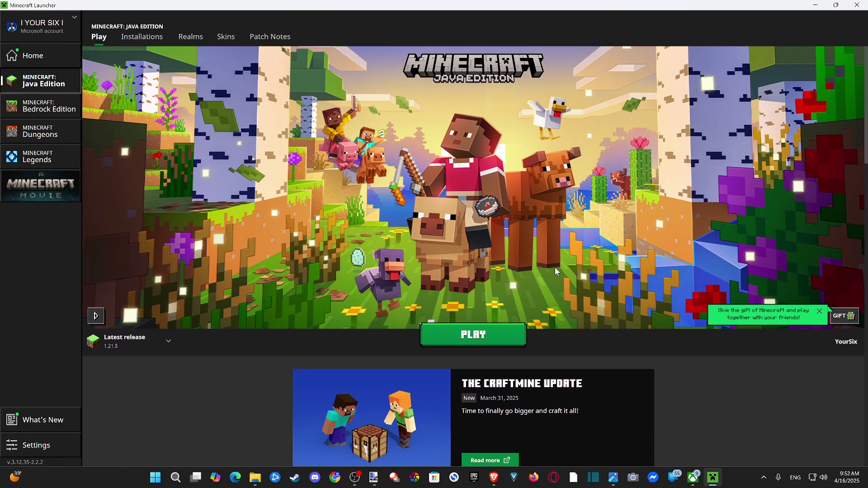
pyautogui.scroll(-4, 527, 262)
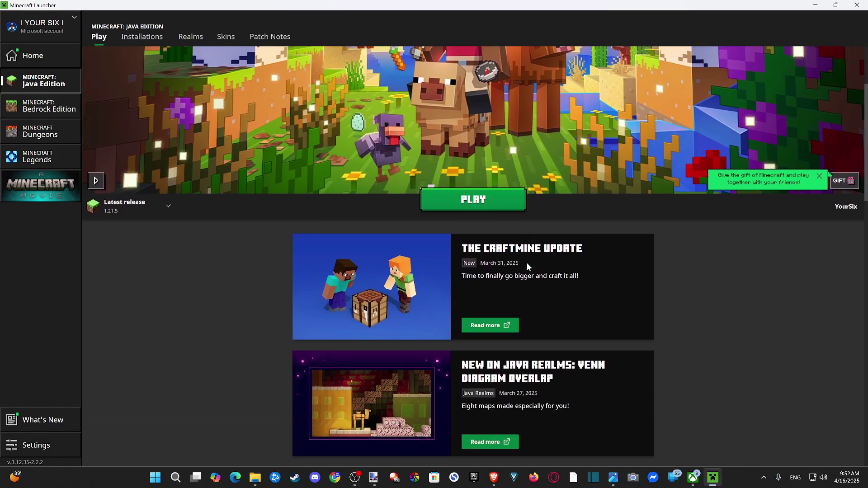
pyautogui.scroll(3, 527, 262)
pyautogui.scroll(1, 527, 263)
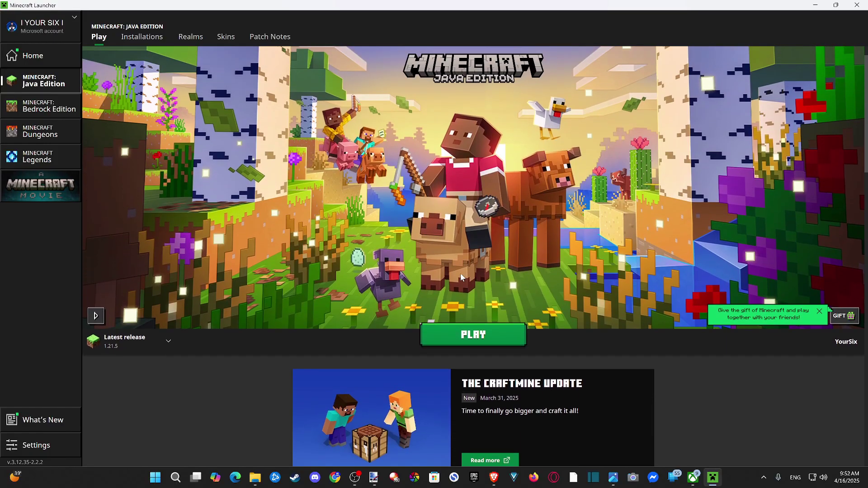
pyautogui.click(475, 336)
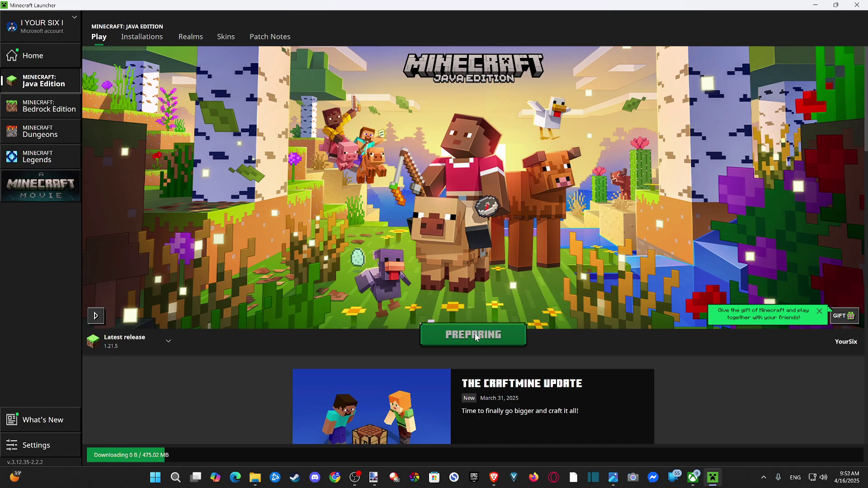